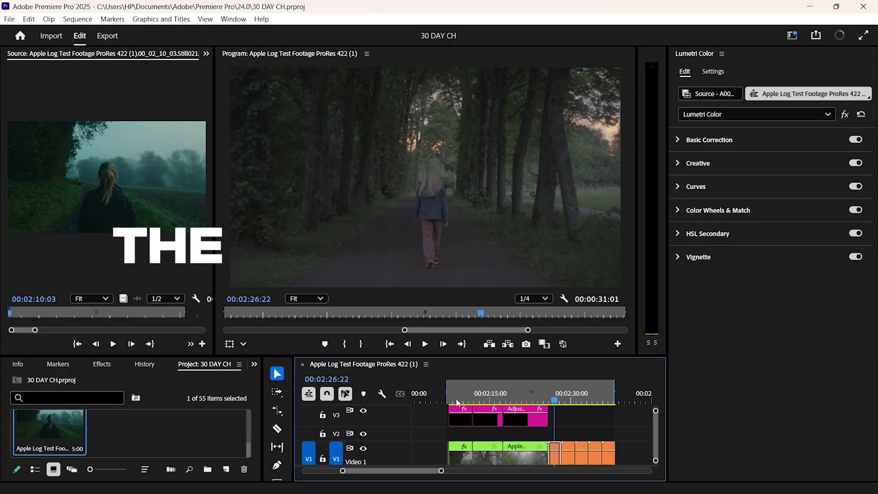
- Jump to the misty field shot and switch the V3 adjustment grade off and back on to compare
left_click_drag(463, 394, 481, 393)
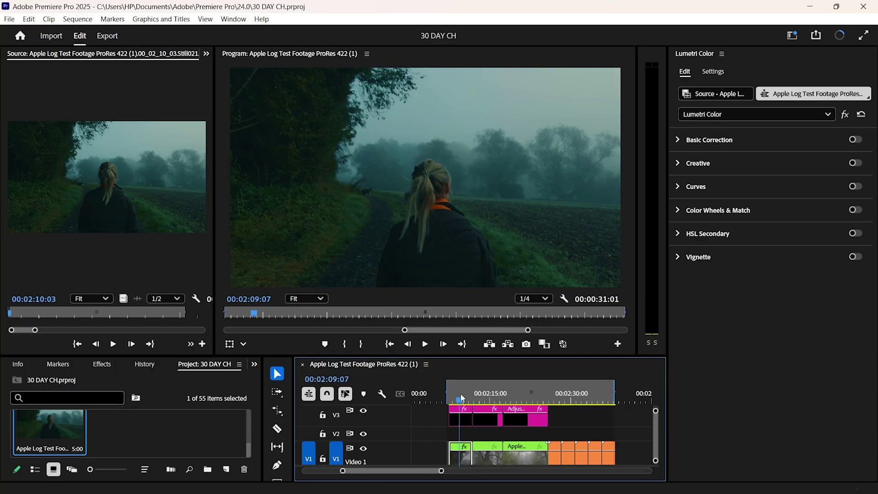
left_click(364, 411)
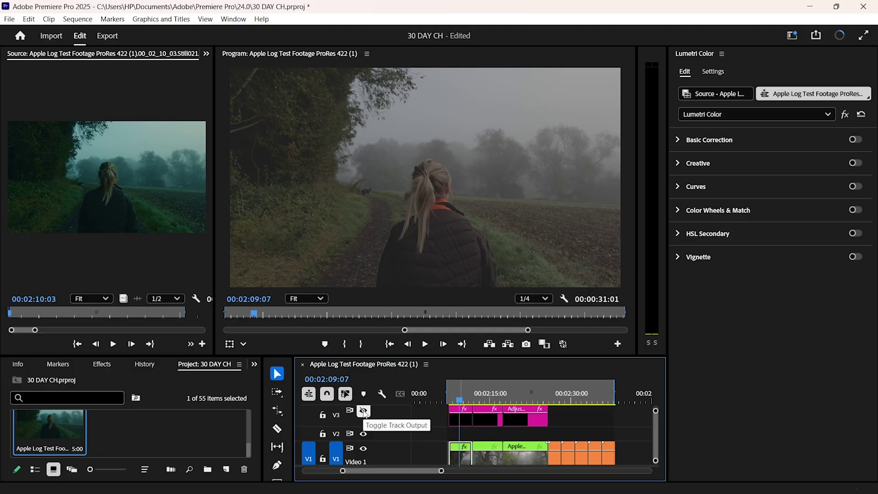
left_click(364, 412)
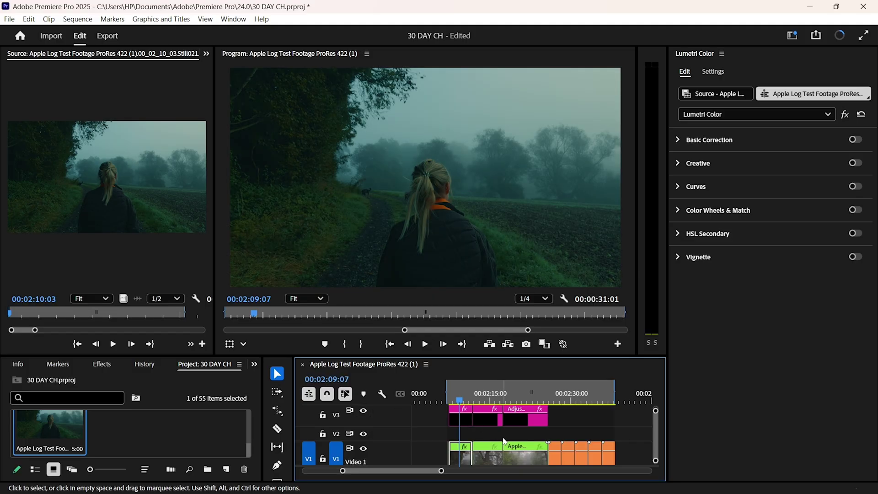
- Move to the forest path shot and cut the V2 adjustment layer there with the Razor tool
left_click(531, 419)
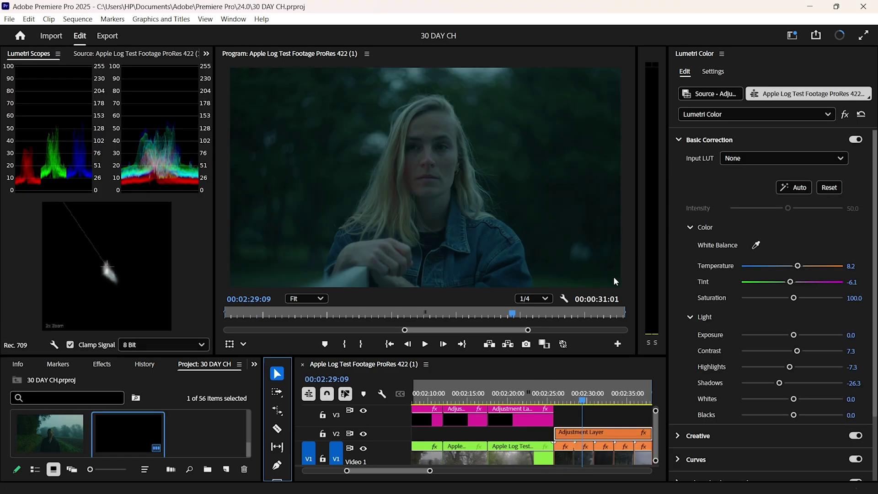
left_click(565, 398)
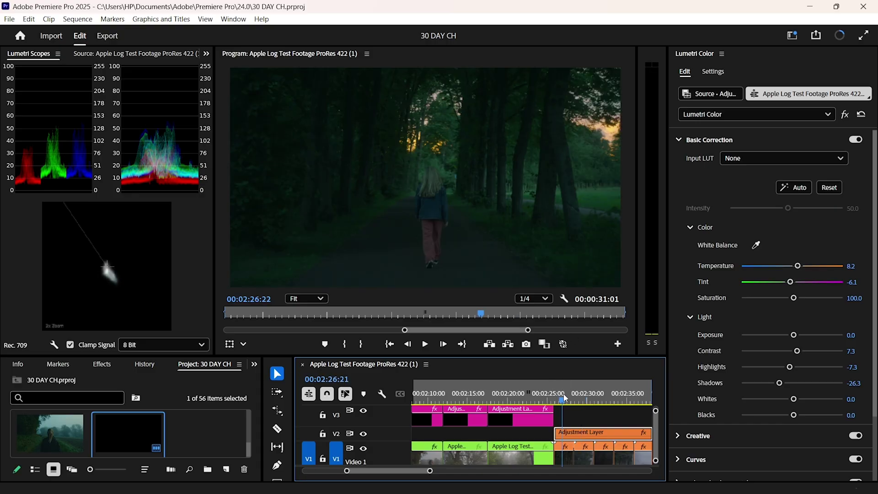
key("c")
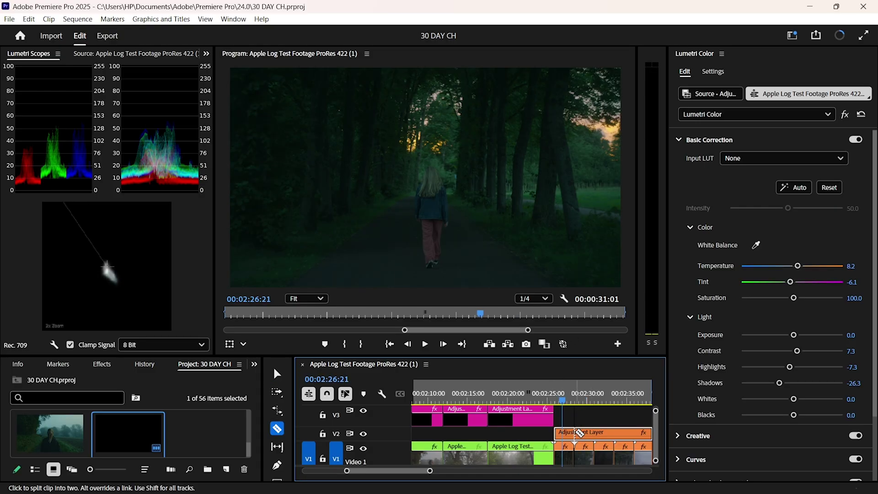
left_click(580, 433)
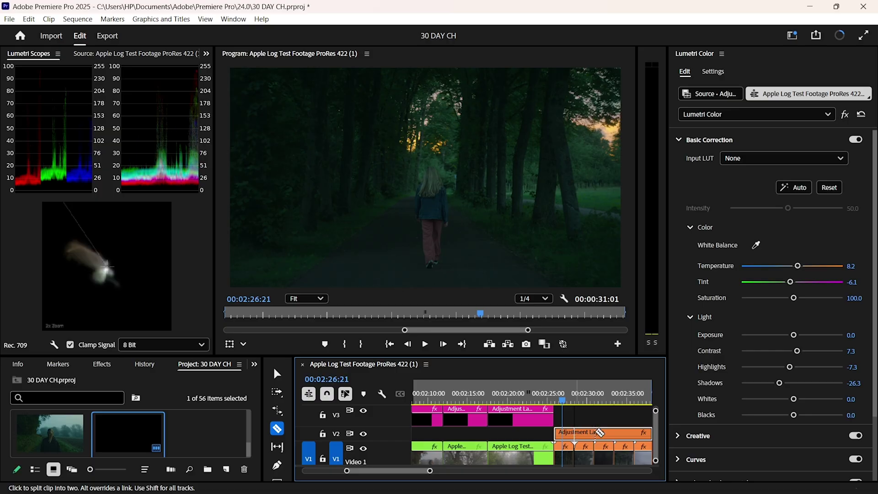
left_click(594, 432)
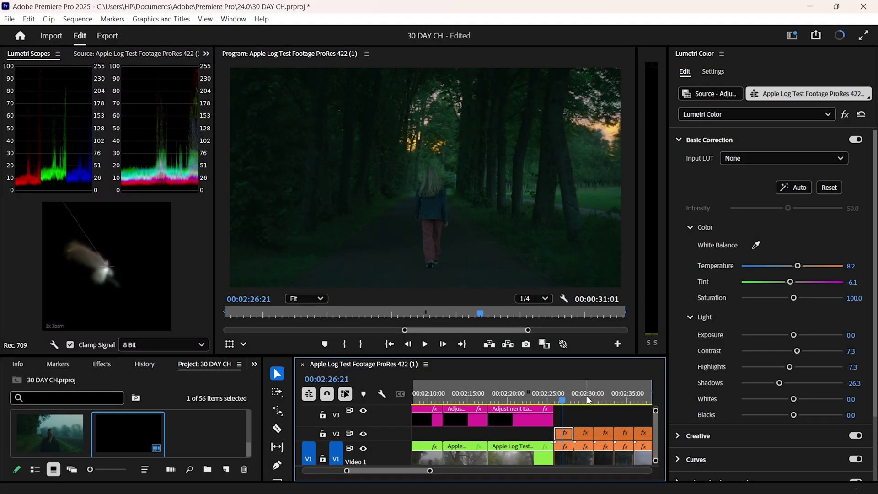
- Select the V2 adjustment piece over the face shot and deepen its Hue vs Hue curve dip
key("Left")
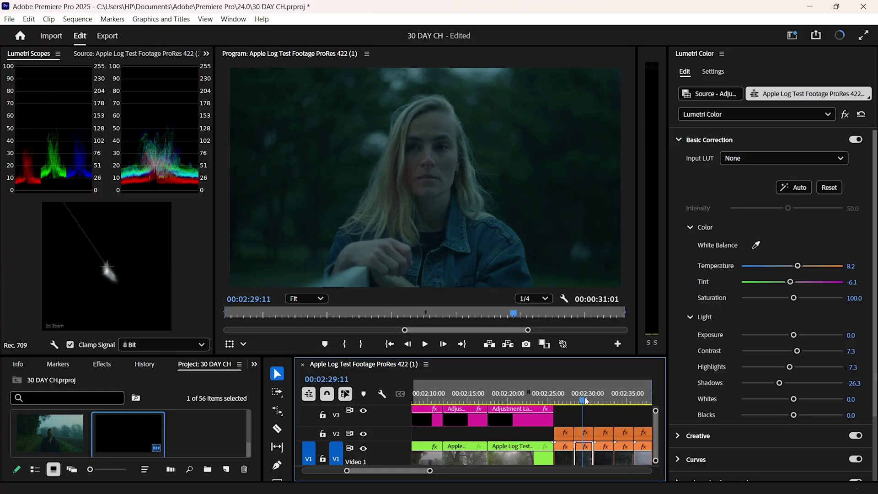
left_click(582, 438)
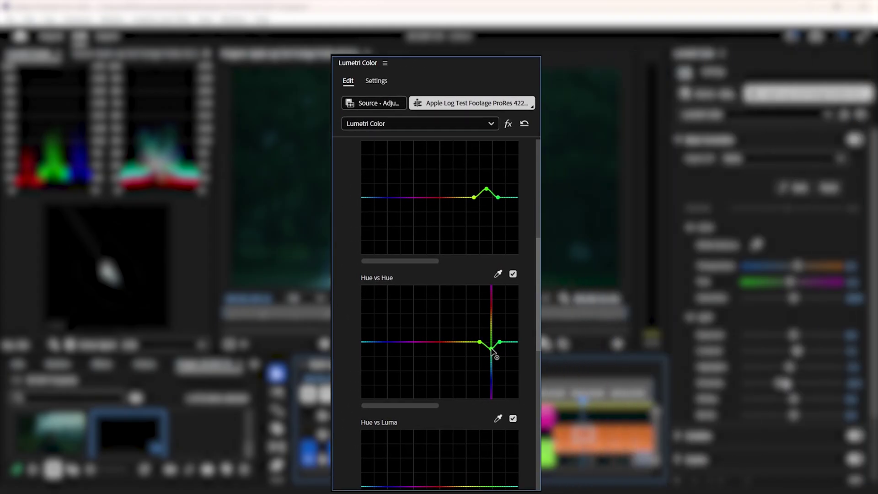
left_click_drag(485, 337, 484, 359)
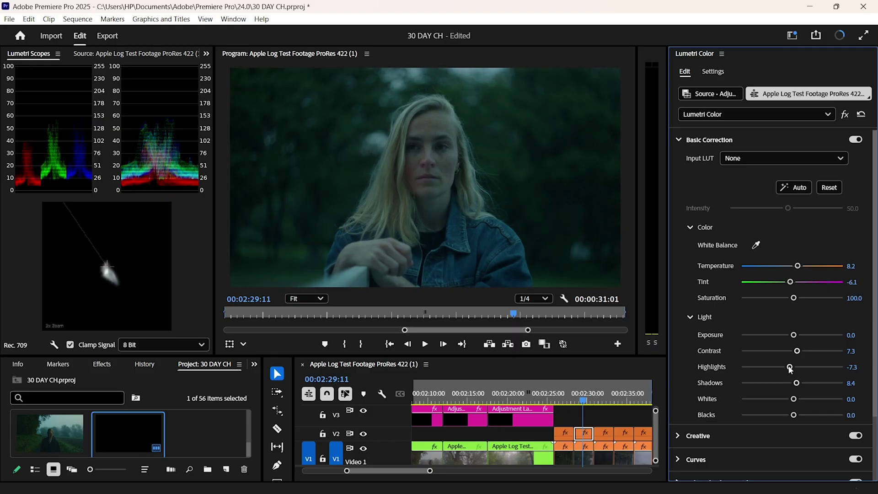
- Set Highlights to 0.0, Shadows to -19.6 and Exposure to 0.7
left_click_drag(790, 369, 780, 370)
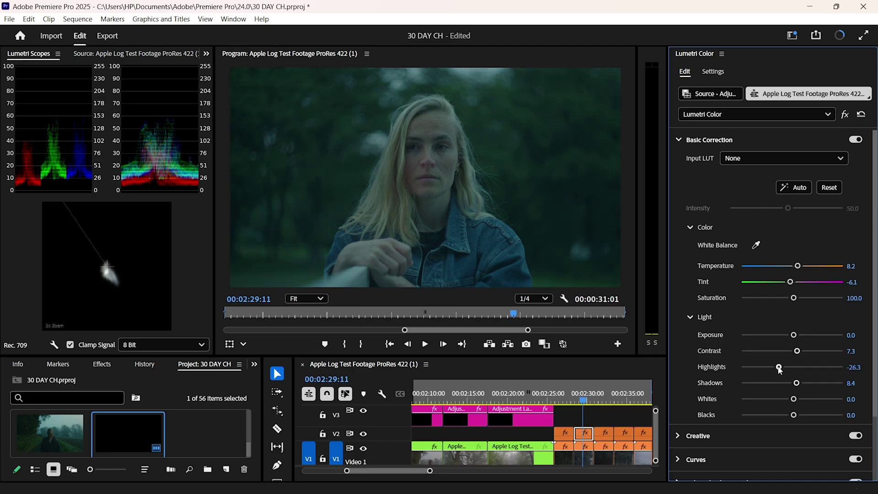
left_click(800, 369)
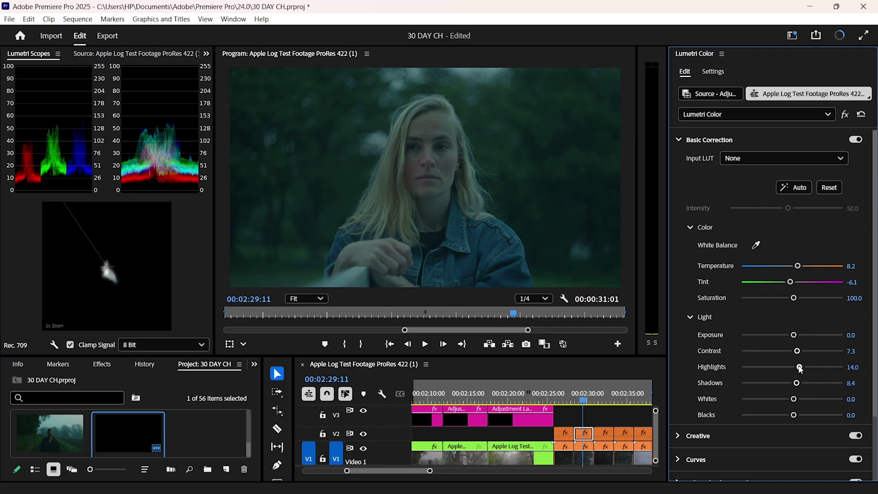
double_click(799, 366)
left_click_drag(796, 382, 781, 383)
left_click_drag(793, 335, 799, 335)
- Darken the Blacks, raise the Cineplug_Fx look Intensity to 29.1, then disable the Creative section
left_click_drag(793, 415, 787, 415)
scroll(687, 350, "down", 3)
left_click(678, 350)
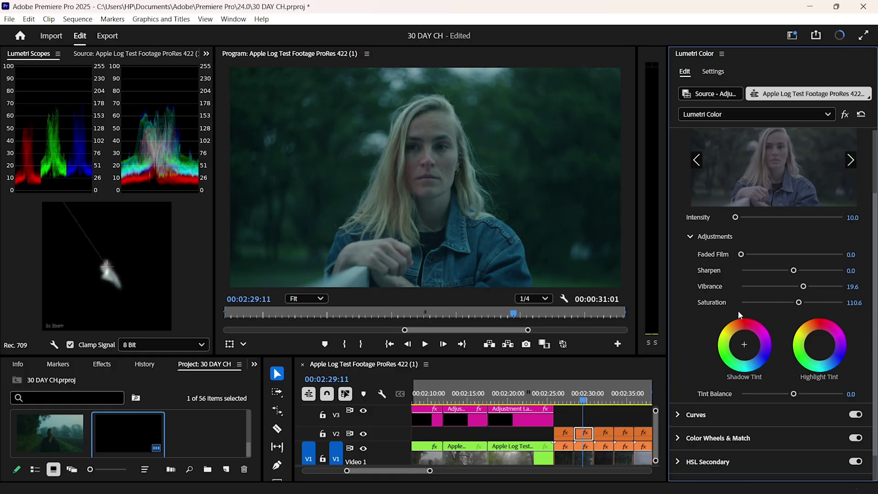
scroll(693, 350, "up", 2)
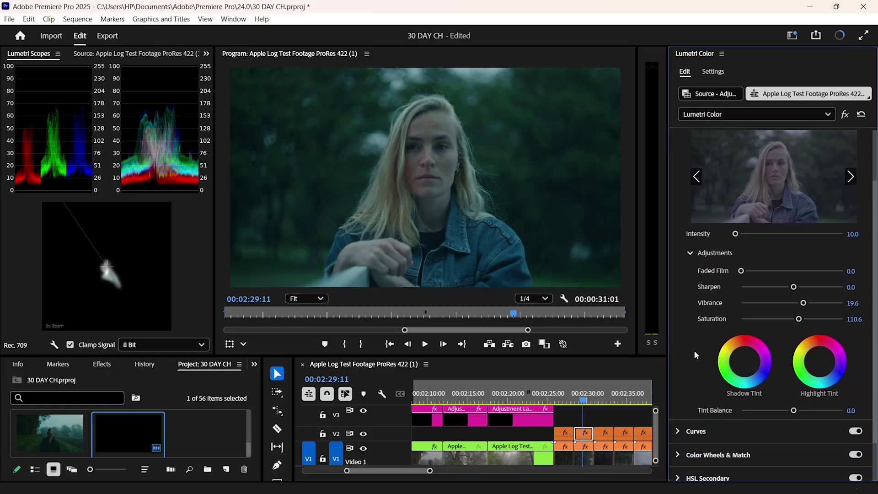
left_click_drag(748, 281, 747, 283)
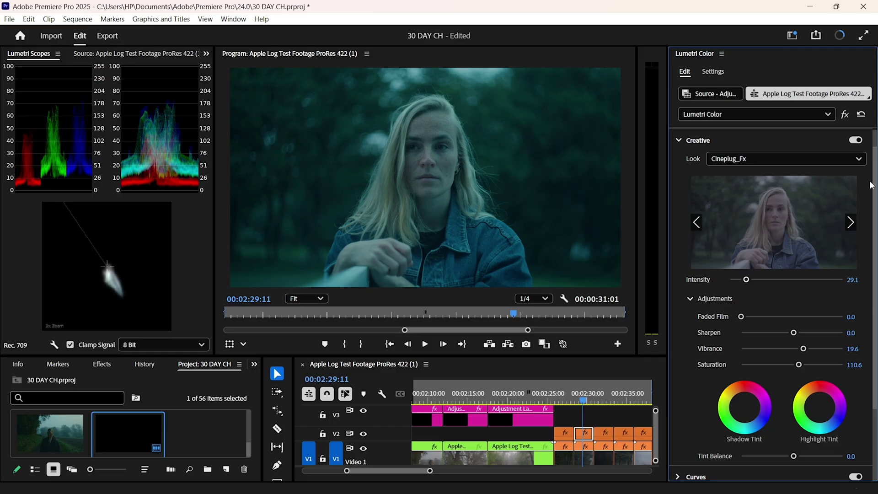
left_click(855, 141)
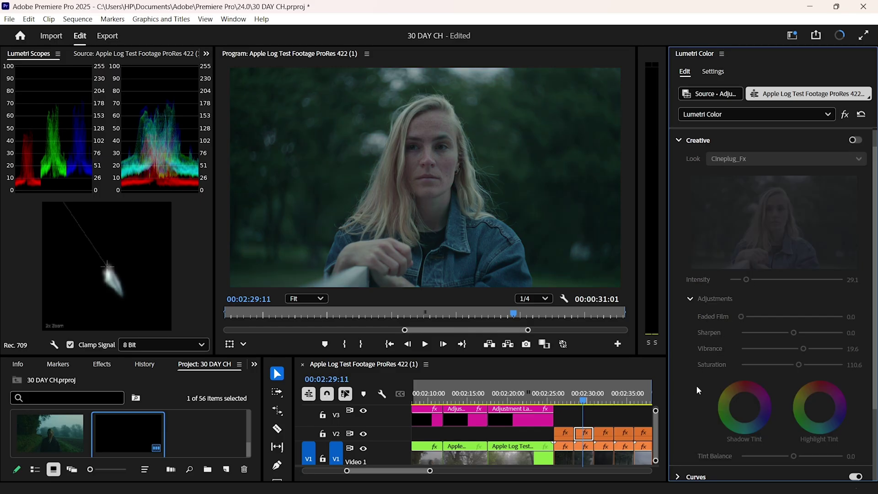
- Preview the HSL Secondary key as a grey matte, invert it to isolate the background, then return to colour
scroll(695, 385, "down", 3)
left_click(692, 418)
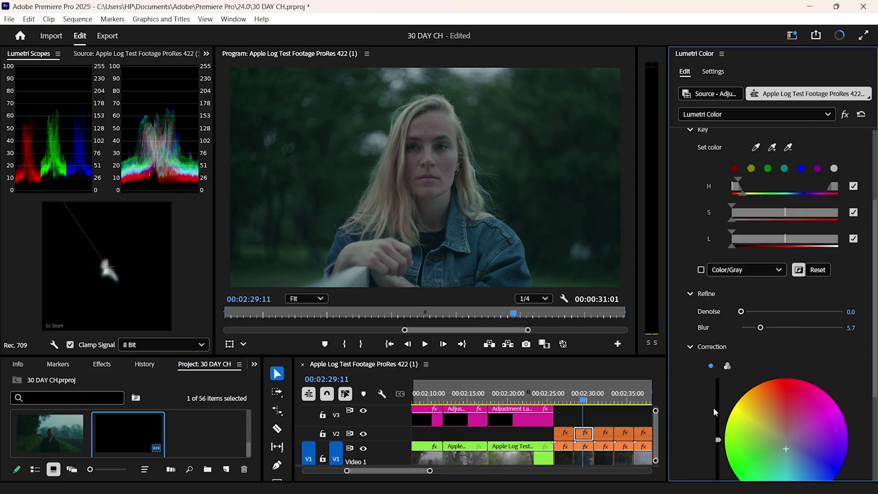
left_click(700, 269)
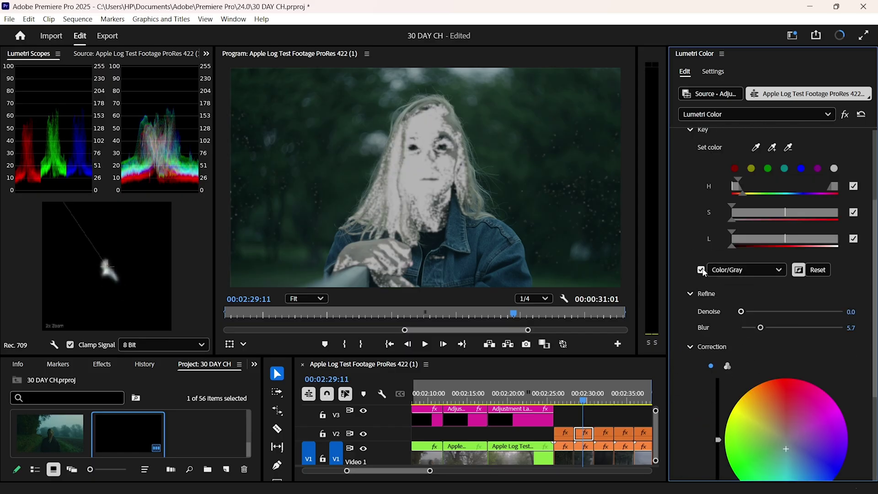
left_click(702, 270)
left_click(704, 270)
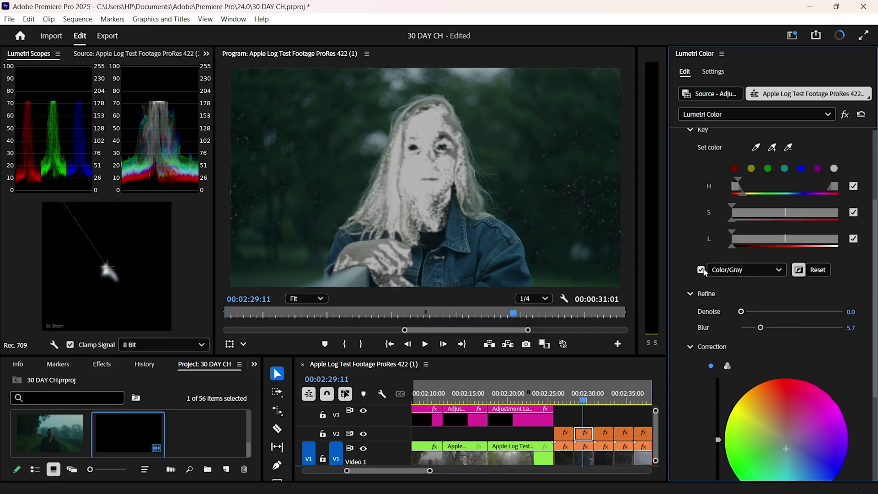
left_click(799, 270)
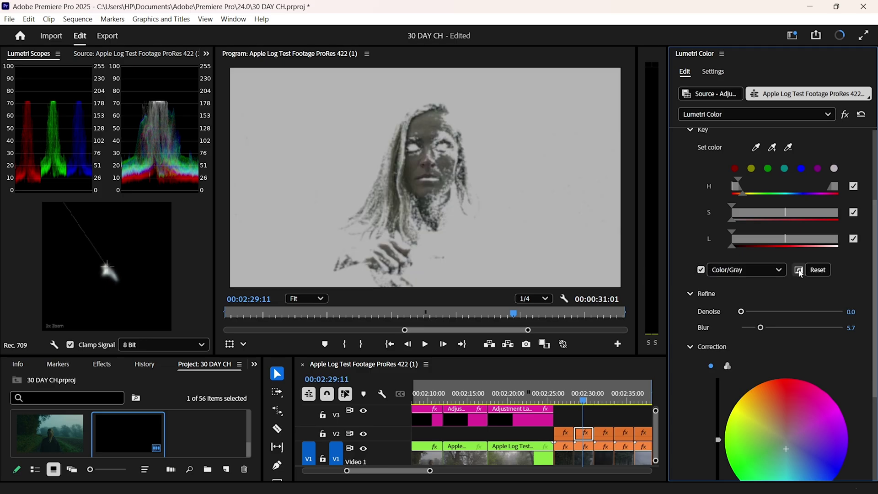
left_click(701, 270)
- Raise the HSL correction Contrast to 24.0 and shift the green key's hue range using the matte preview
scroll(730, 316, "down", 3)
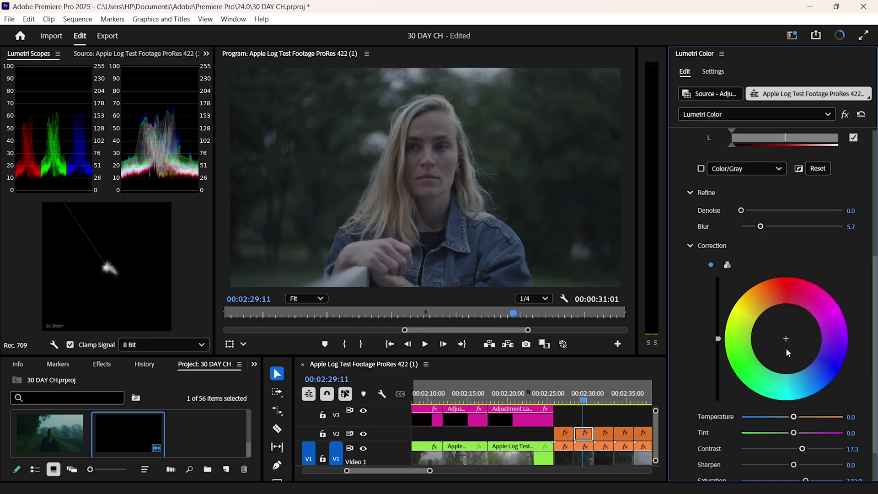
left_click_drag(802, 448, 804, 448)
scroll(859, 351, "down", 2)
scroll(680, 303, "up", 8)
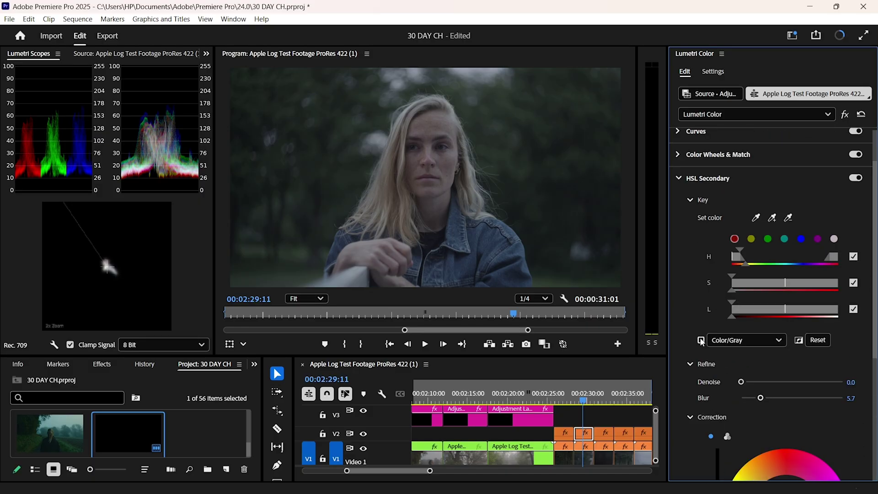
left_click(701, 340)
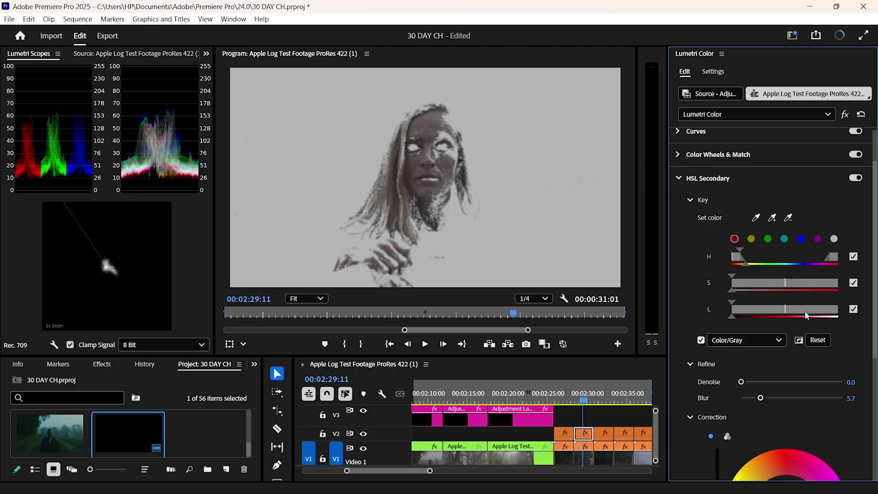
left_click_drag(747, 270, 763, 249)
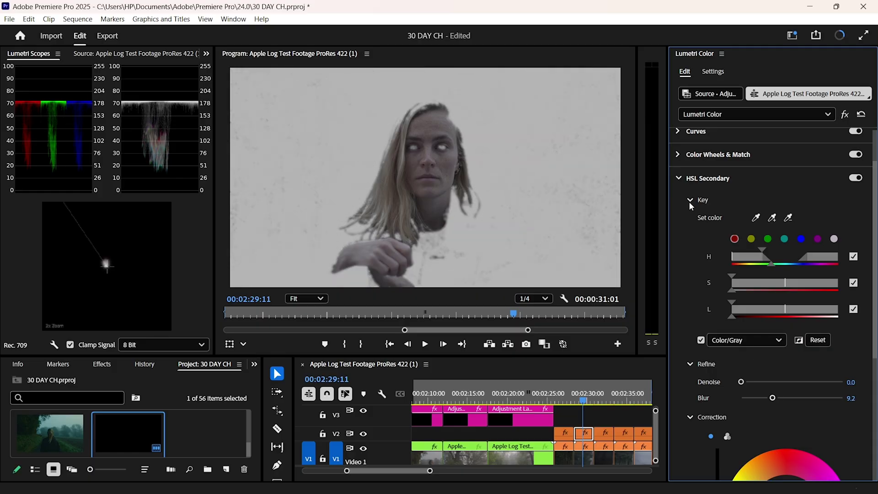
left_click(701, 340)
scroll(682, 391, "down", 5)
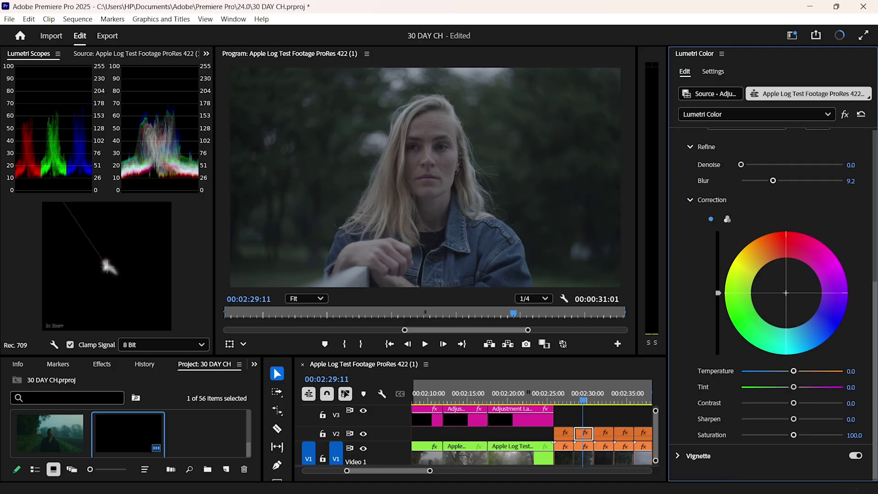
- Nudge the HSL correction wheel tint, then set Temperature to 10.6 and Saturation to 114
left_click_drag(786, 293, 783, 287)
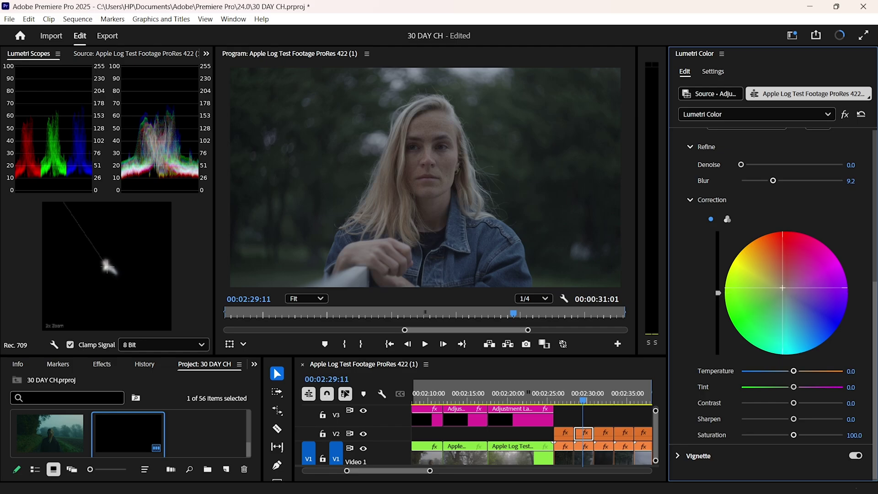
left_click_drag(782, 288, 780, 284)
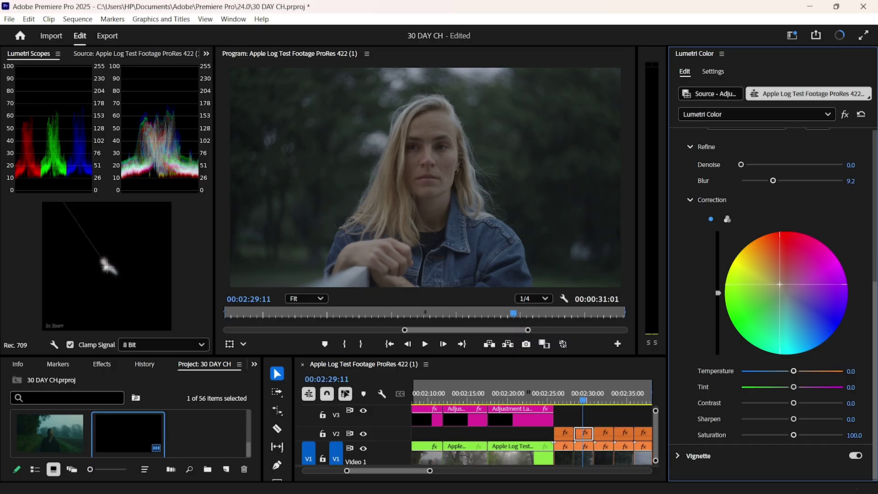
left_click_drag(793, 371, 798, 373)
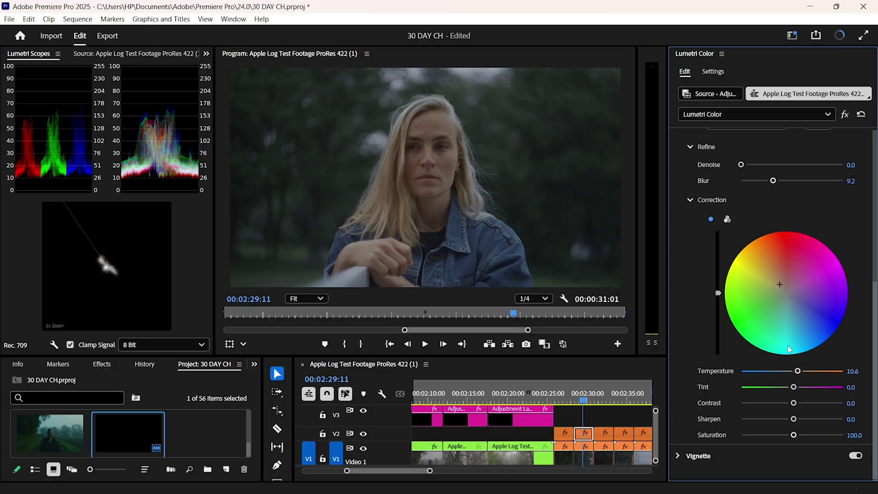
left_click_drag(793, 438, 799, 438)
- Enable Creative with the Look set to None and show the foggy field reference clip in the Source monitor
scroll(777, 274, "up", 5)
left_click(856, 163)
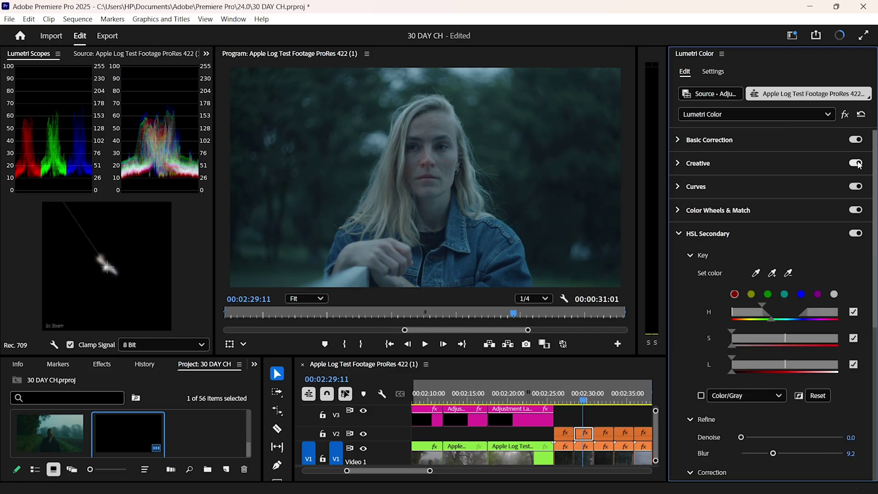
left_click(678, 164)
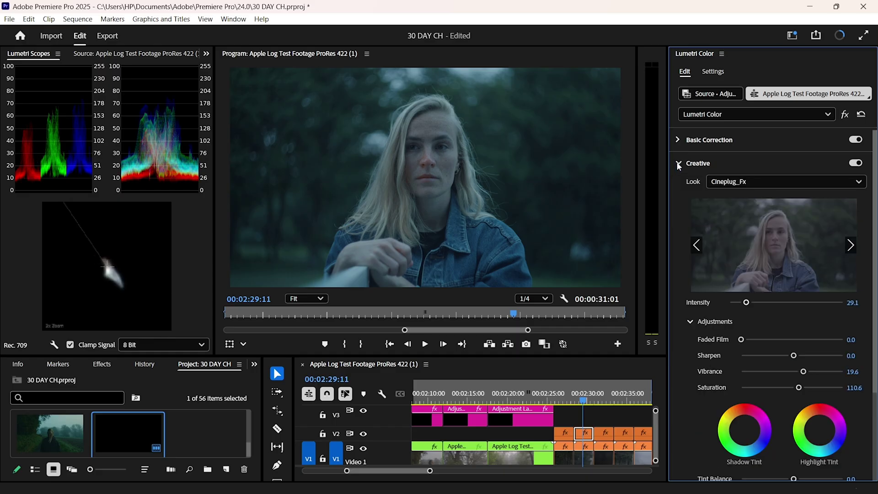
left_click(844, 180)
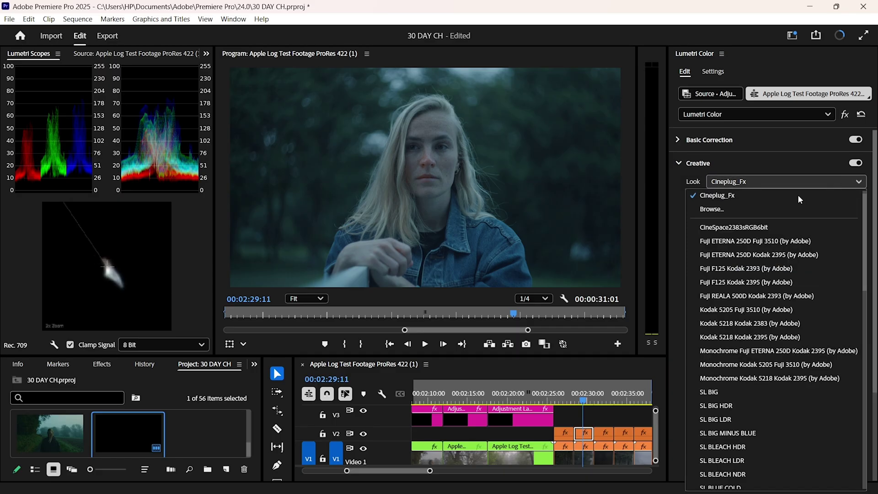
scroll(722, 199, "up", 1)
left_click(712, 197)
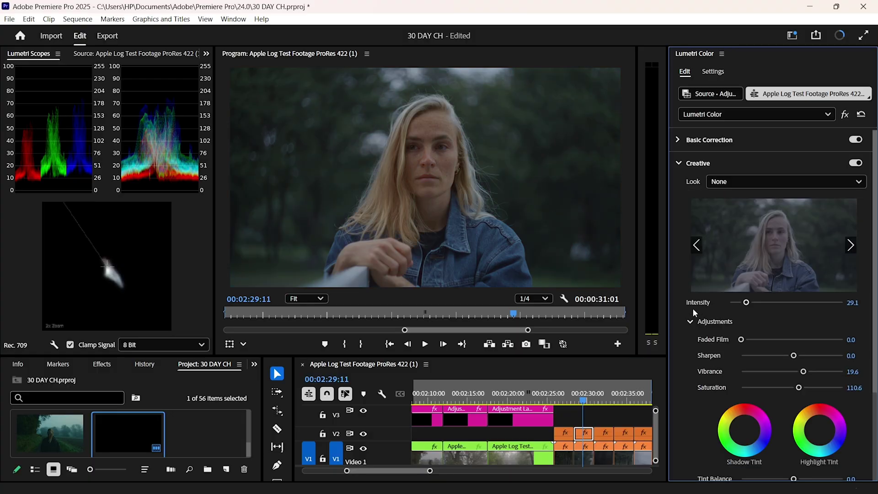
left_click(139, 53)
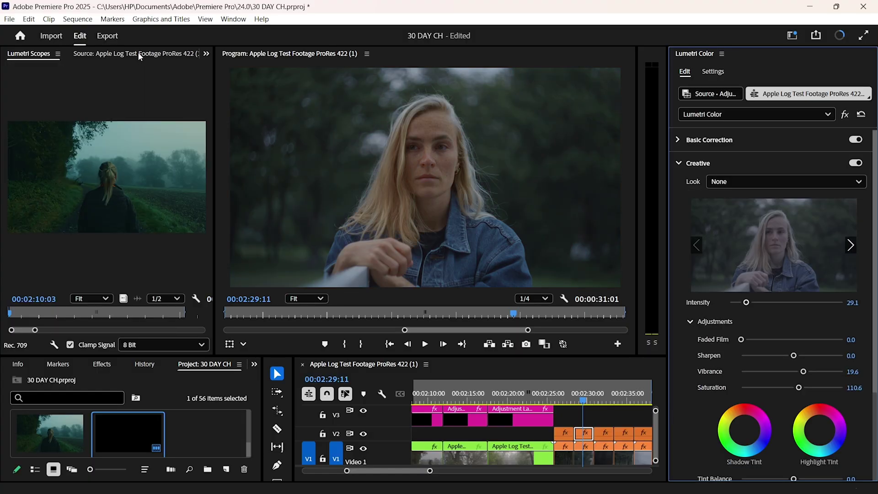
- Create a 3840×2160 adjustment layer and place it on V3 at 00:02:29
left_click(678, 163)
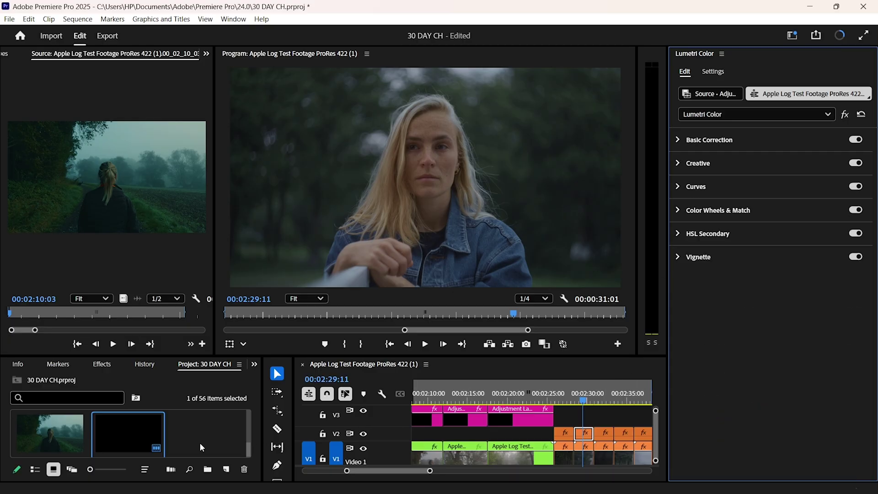
left_click(226, 469)
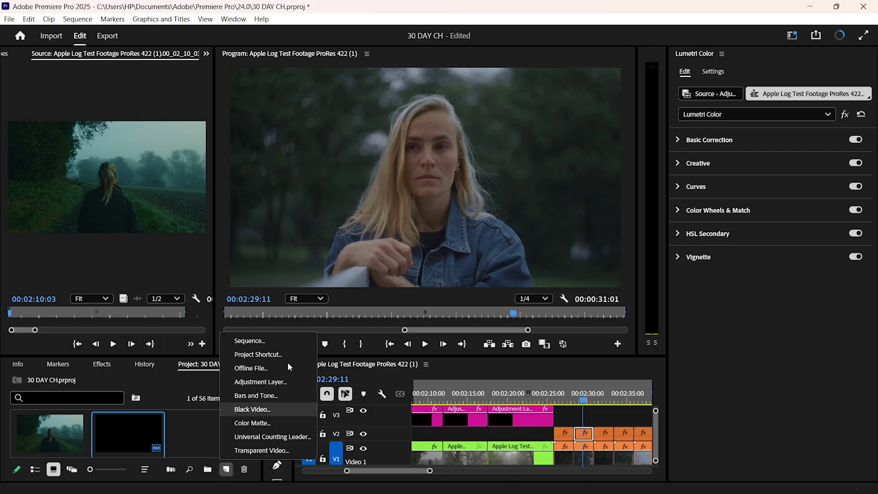
left_click(262, 381)
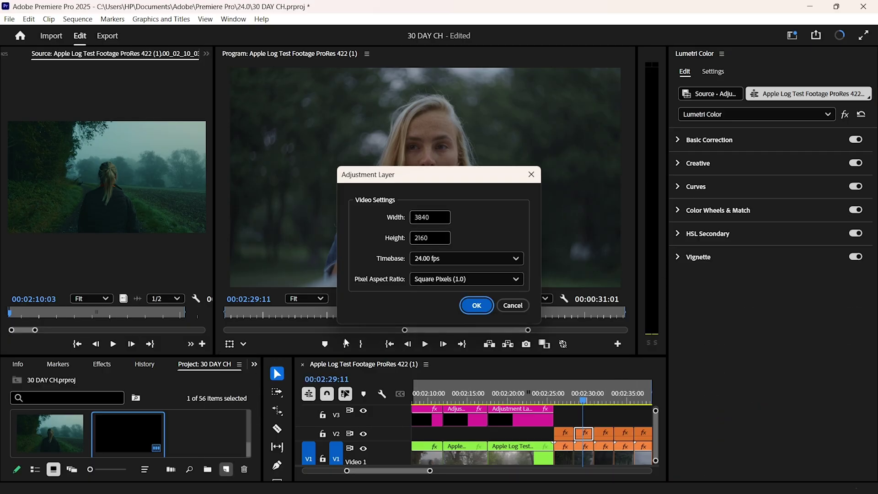
left_click(472, 304)
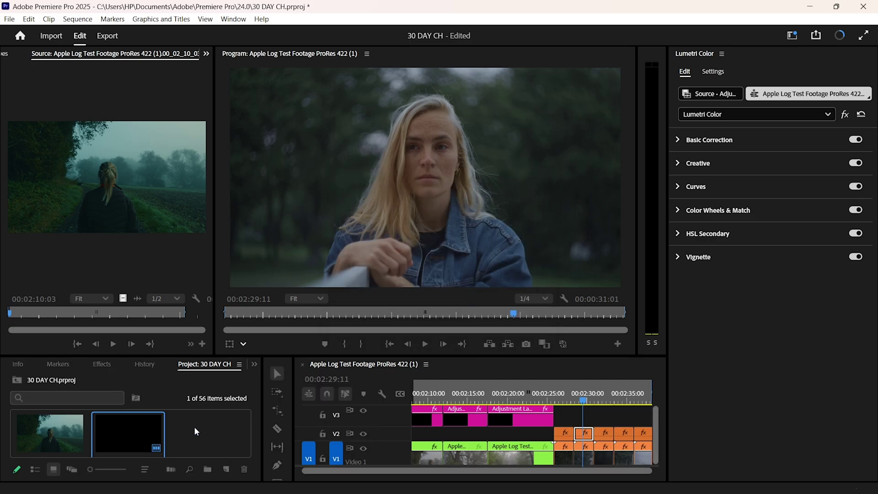
left_click_drag(188, 428, 587, 426)
- Give the new adjustment layer clip the Mango label colour
right_click(584, 422)
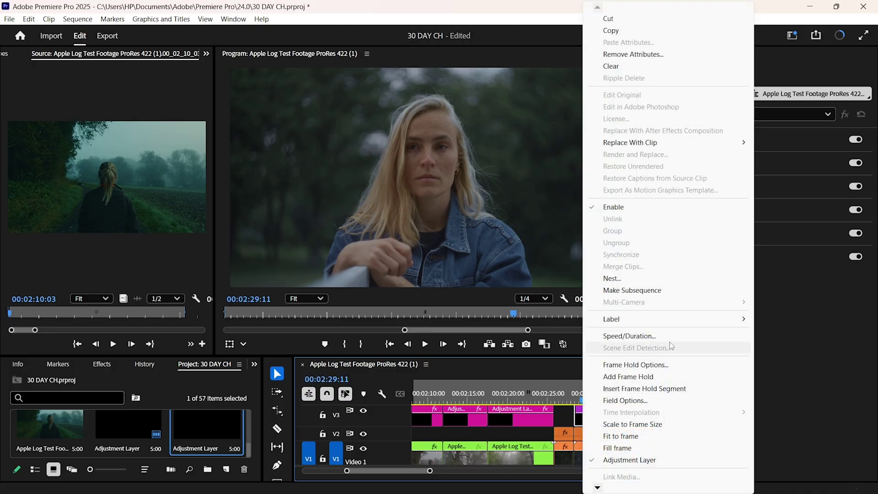
mouse_move(709, 320)
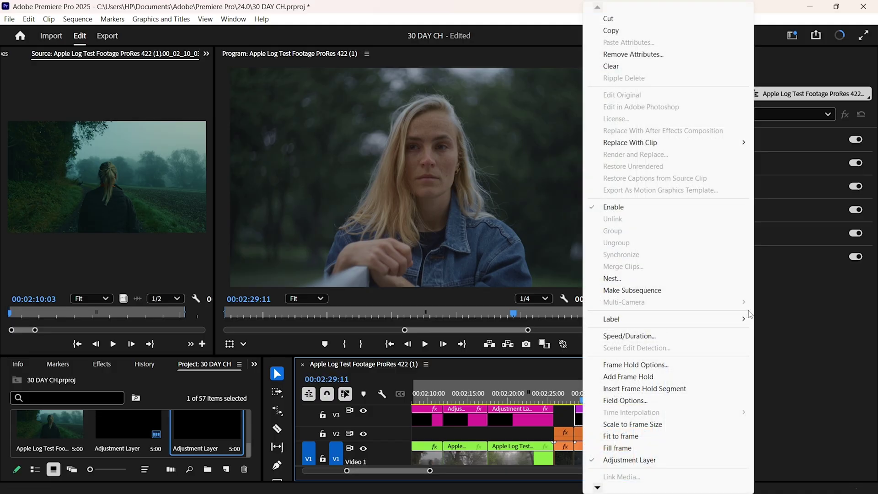
mouse_move(740, 322)
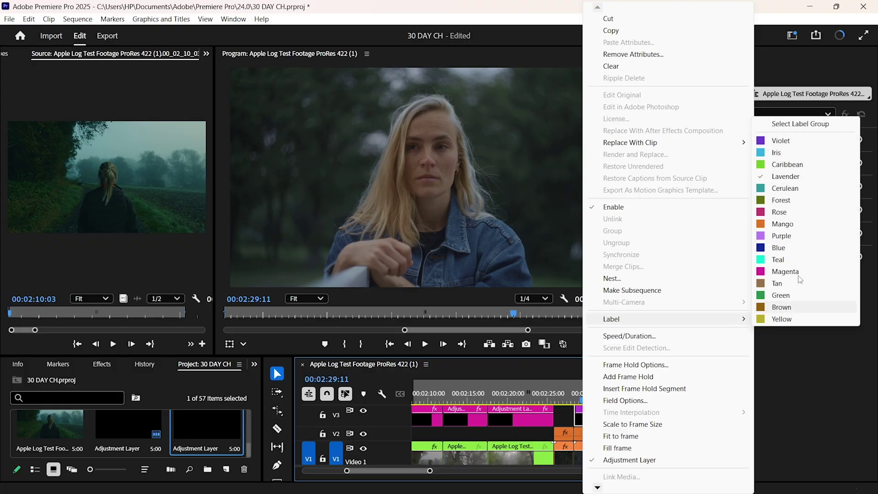
left_click(785, 226)
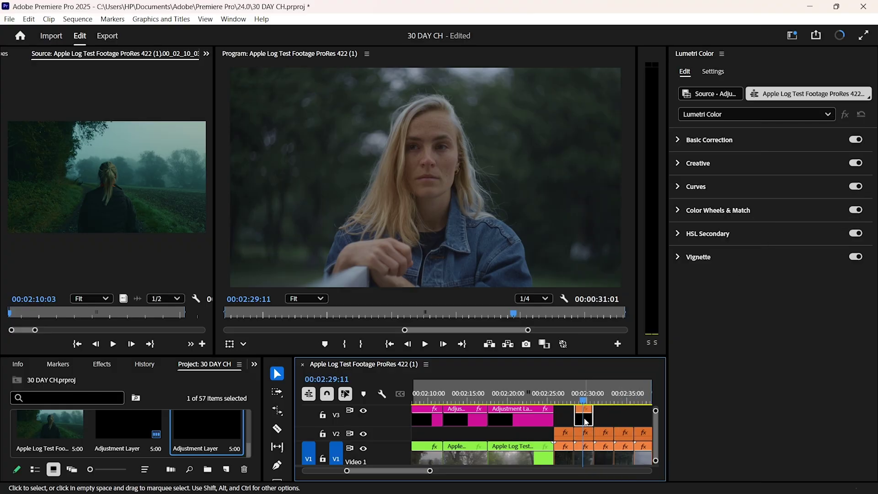
- Key the green tones in HSL Secondary and preview the key as a grey matte
left_click(678, 233)
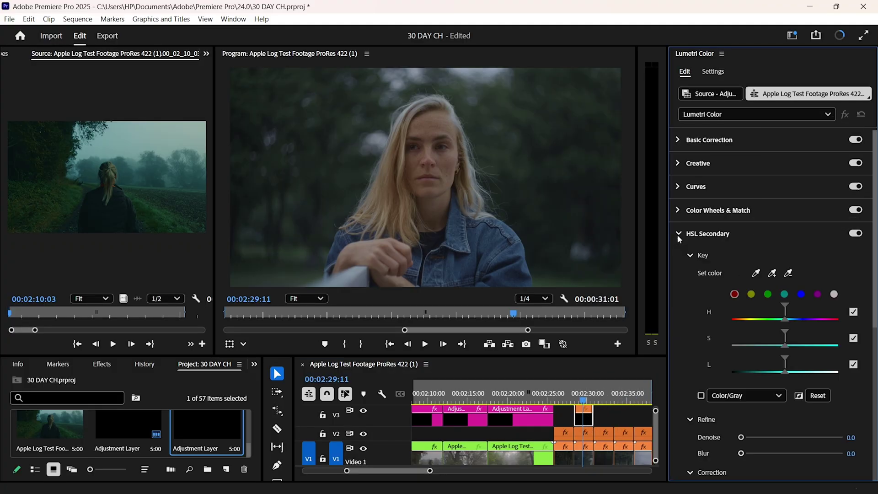
left_click(768, 294)
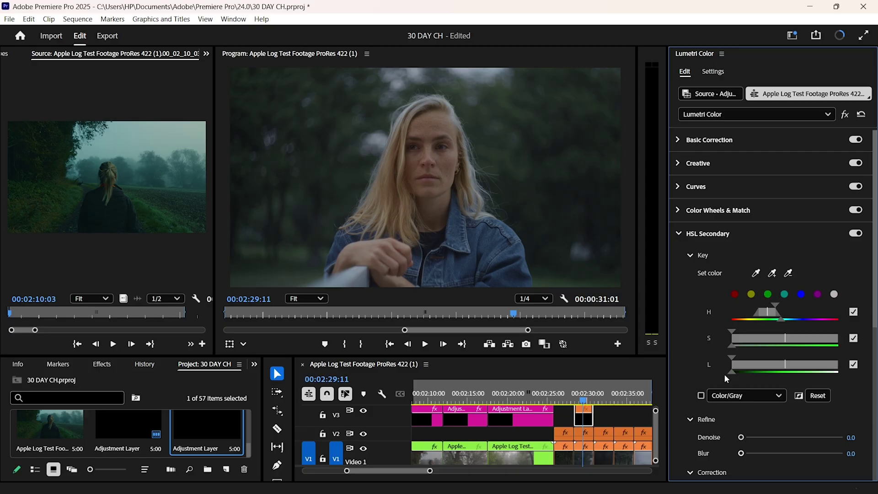
left_click(700, 396)
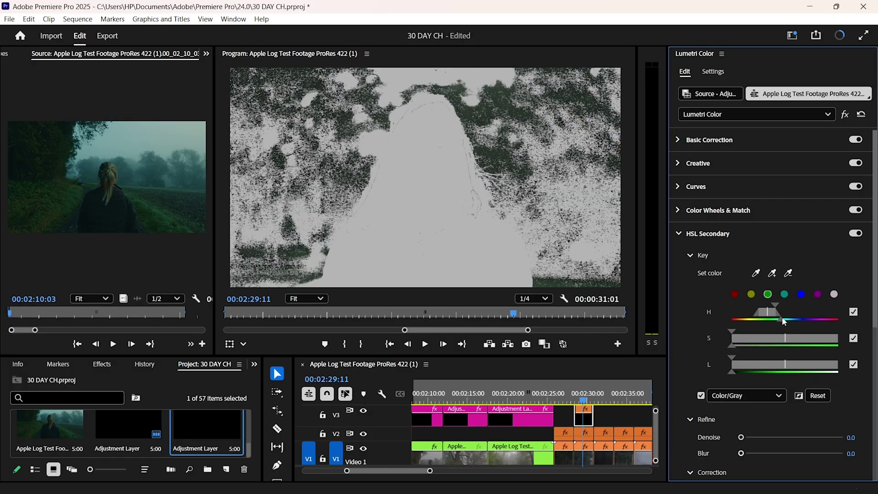
- Refine the green key's hue range to exclude background and soften its mask with Blur 7.7
left_click_drag(782, 320, 795, 318)
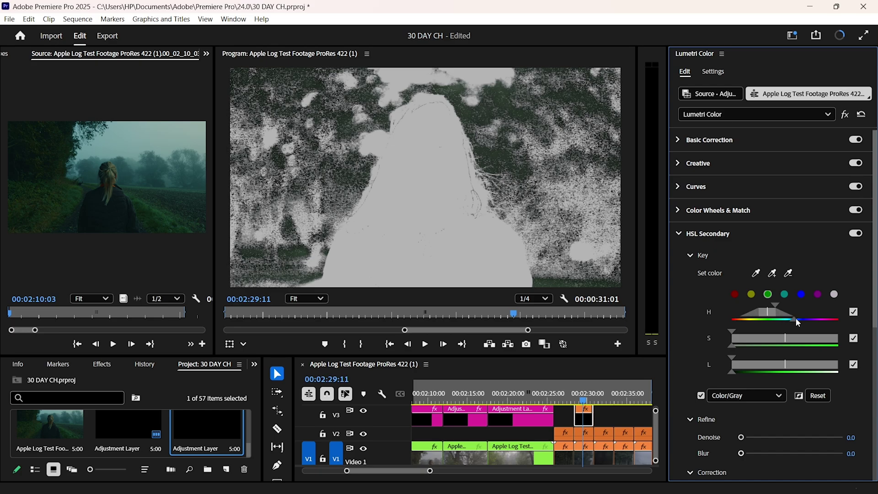
left_click_drag(796, 319, 788, 320)
left_click_drag(768, 316, 773, 318)
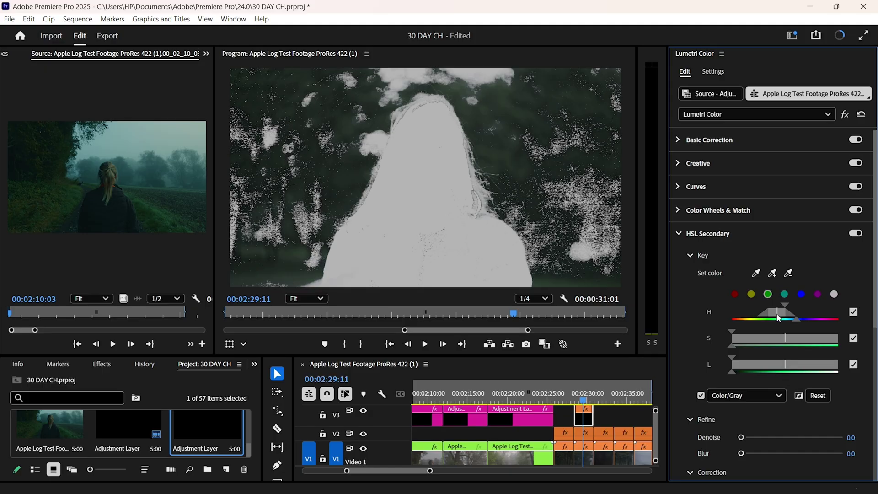
left_click_drag(773, 317, 796, 317)
left_click(766, 453)
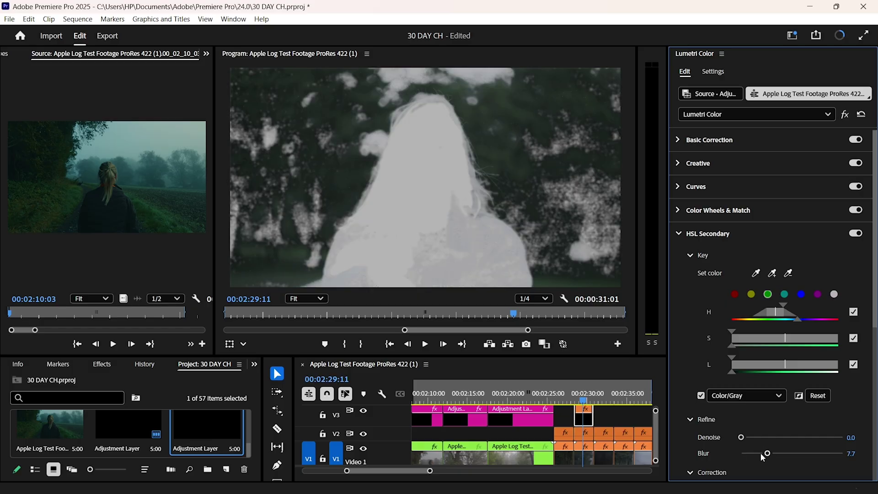
- Set the key Blur to 5.9, return to the normal image, nudge the greens' correction wheel and reset Temperature
left_click(761, 453)
scroll(732, 398, "down", 3)
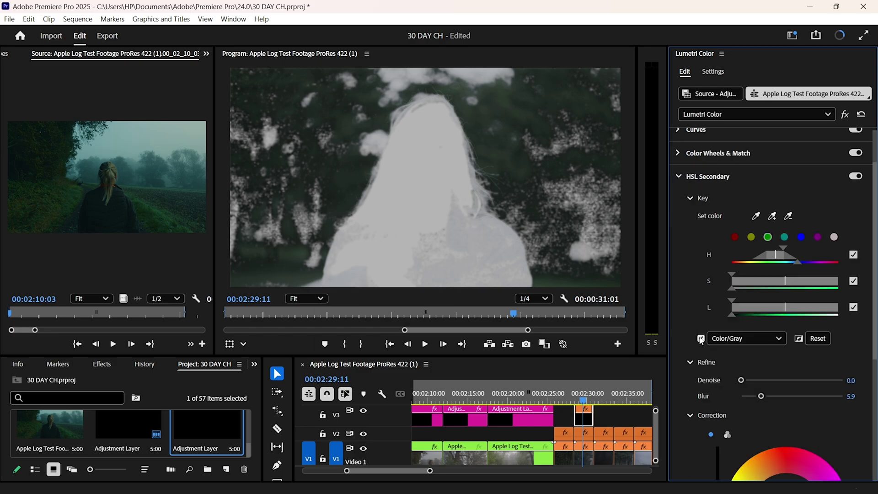
left_click(700, 338)
scroll(701, 339, "down", 6)
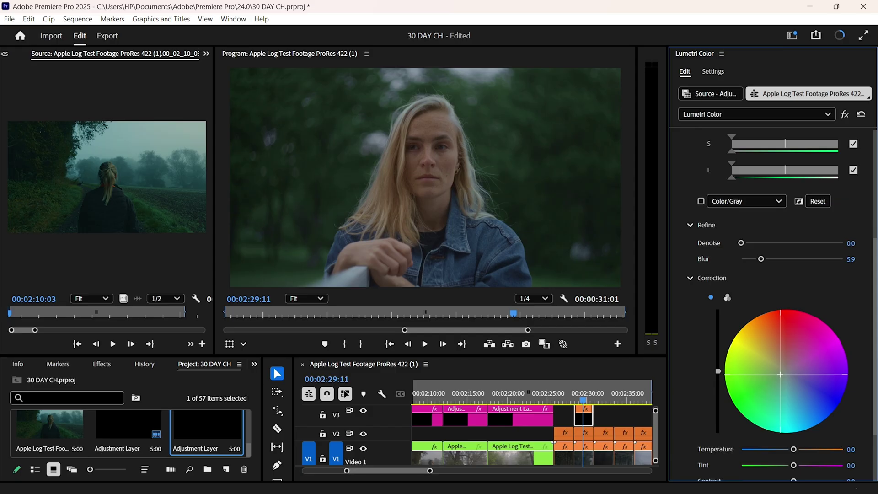
left_click_drag(780, 374, 781, 377)
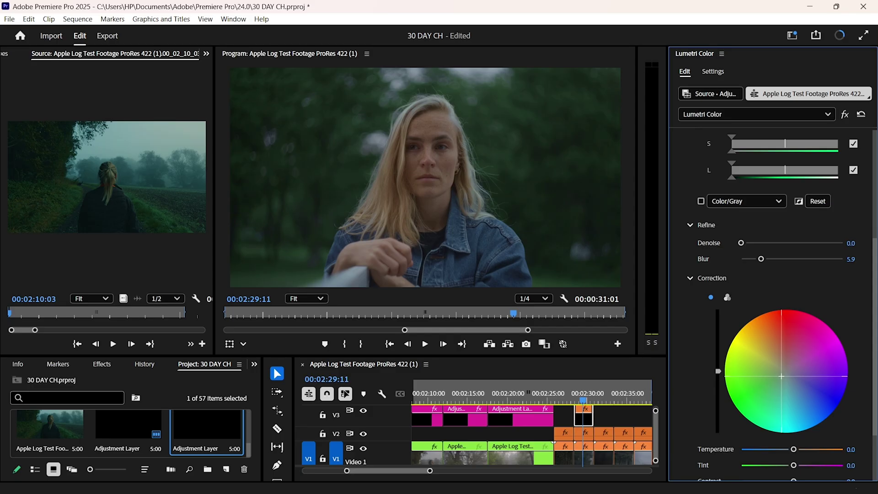
mouse_move(780, 377)
left_mouse_down()
mouse_move(794, 361)
mouse_move(788, 376)
left_mouse_up()
scroll(781, 329, "down", 2)
double_click(793, 360)
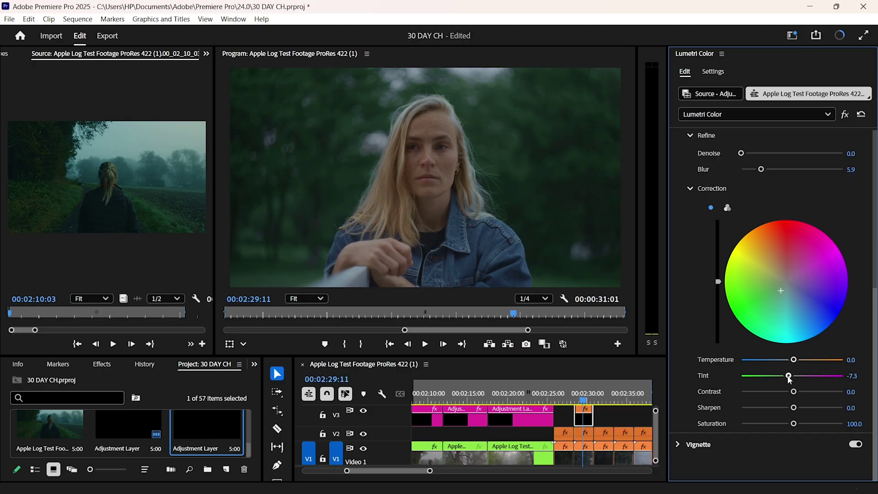
- Set the Source monitor zoom to Fit after trying 50% and 25%
left_click(92, 298)
left_click(92, 346)
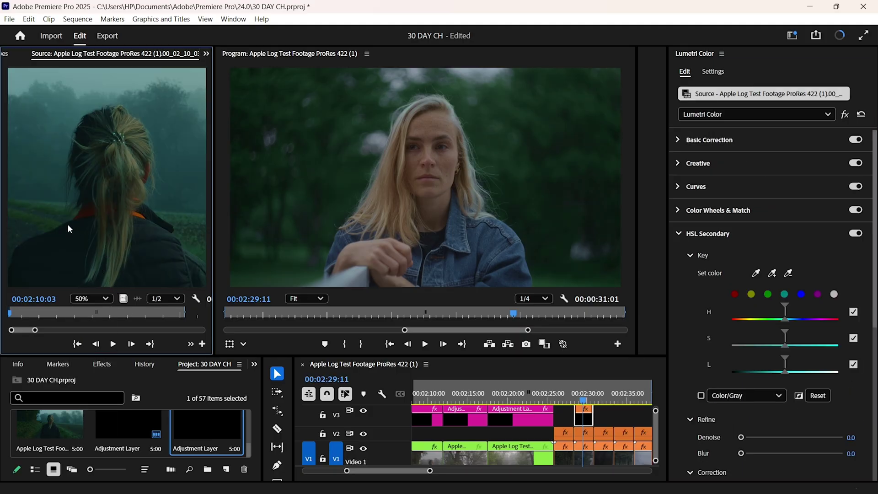
left_click(92, 298)
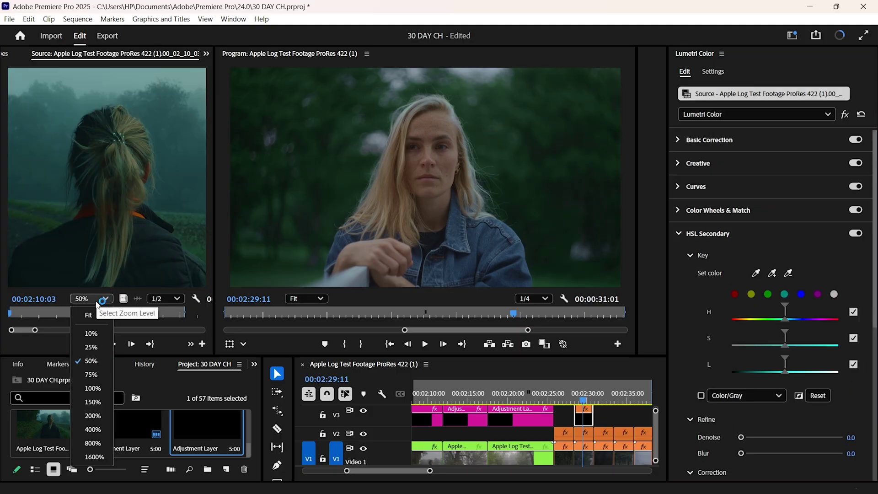
left_click(91, 346)
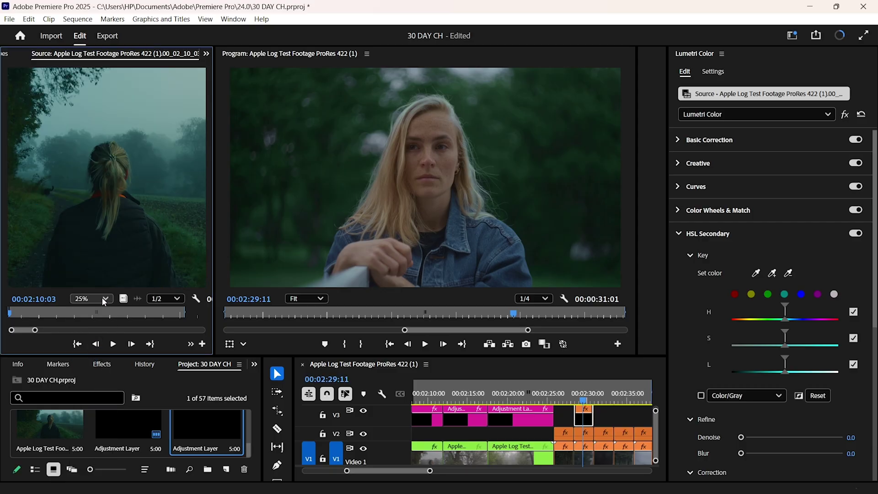
left_click(92, 298)
left_click(87, 313)
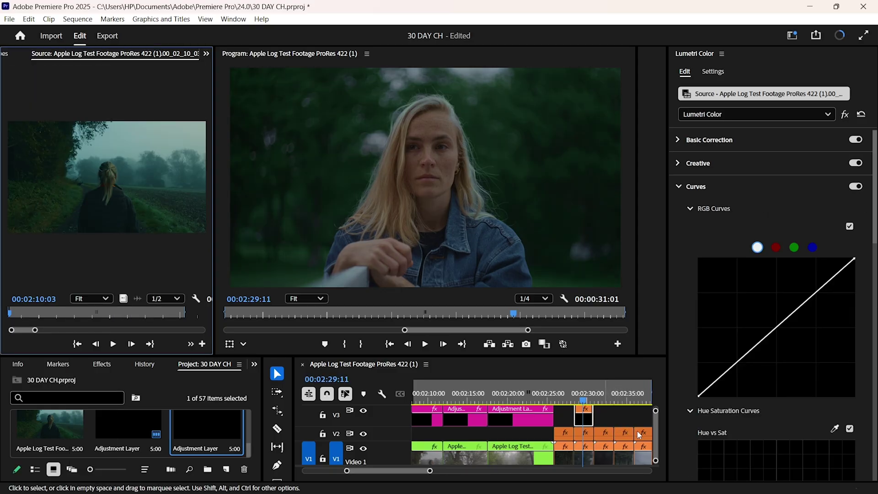
- Delete the three right-hand V2 clips and select the V3 and V2 adjustment layers
left_click_drag(604, 417, 650, 440)
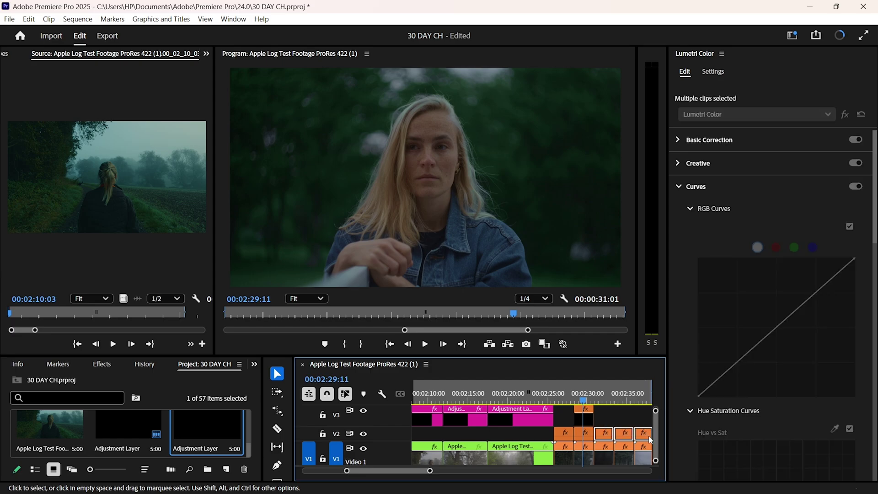
key("Delete")
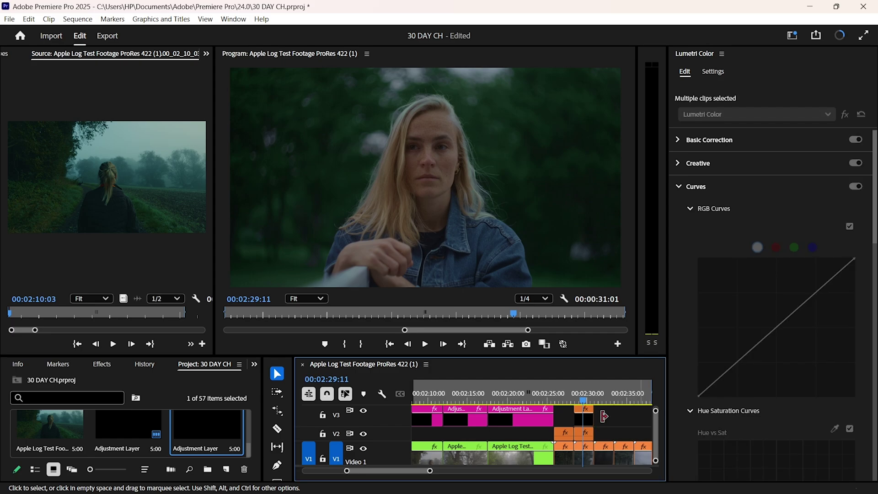
left_click_drag(611, 416, 620, 433)
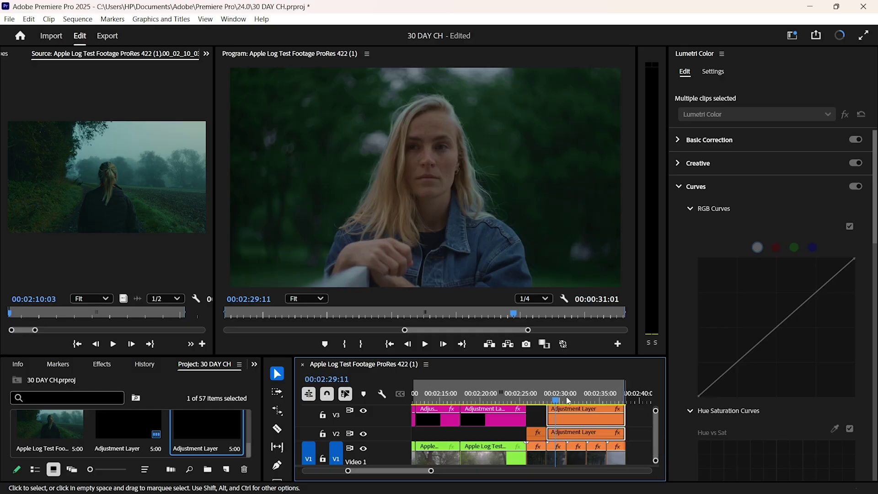
- Save the project and move the playhead to the next V1 shot
left_click(574, 399)
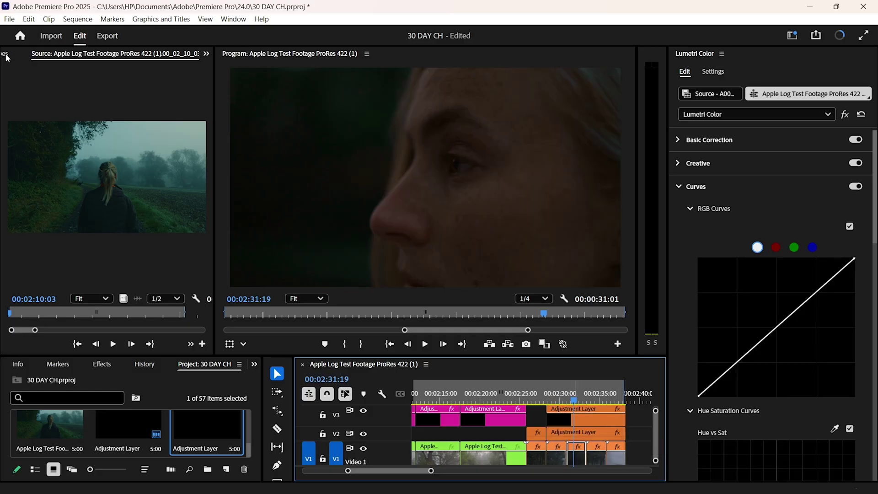
left_click(7, 55)
key("ctrl+s")
left_click(114, 53)
left_click(592, 399)
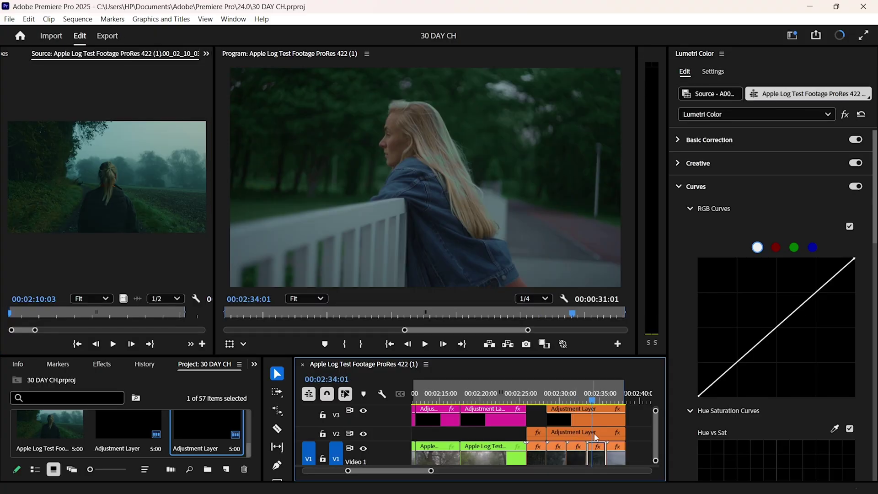
- Razor the V3 and V2 adjustment layers at each V1 shot cut
key("c")
left_click(607, 438, "shift")
left_click(587, 438, "shift")
left_click(547, 415, "shift")
left_click(567, 415, "shift")
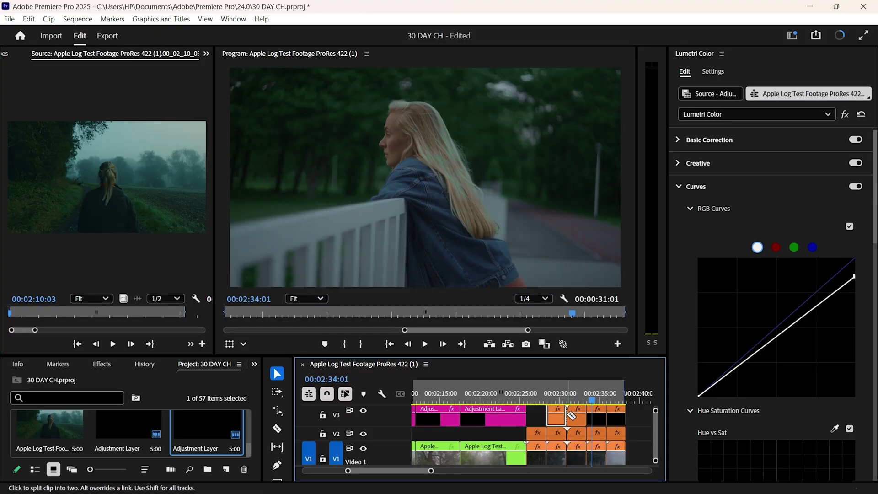
- Give the bench-shot adjustment layer an S-shaped RGB curve by adjusting its black and white points
key("v")
left_click(597, 421)
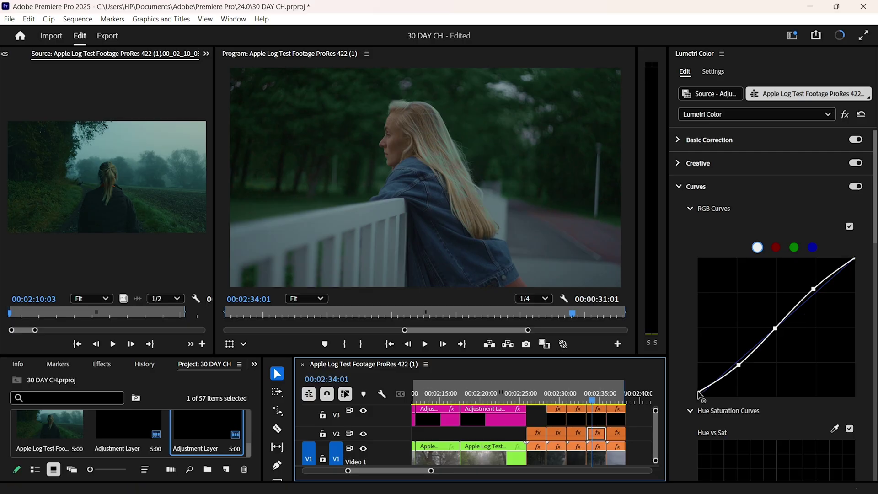
left_click_drag(698, 391, 696, 391)
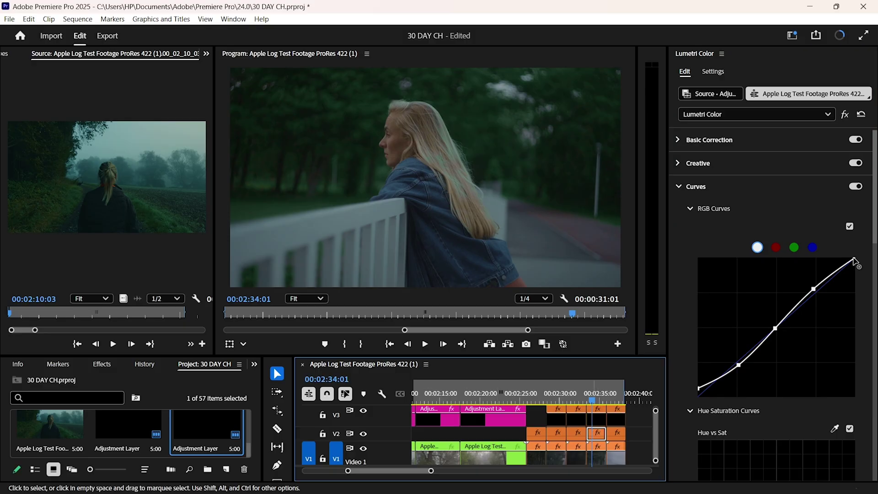
left_click_drag(853, 259, 856, 266)
left_click(854, 264)
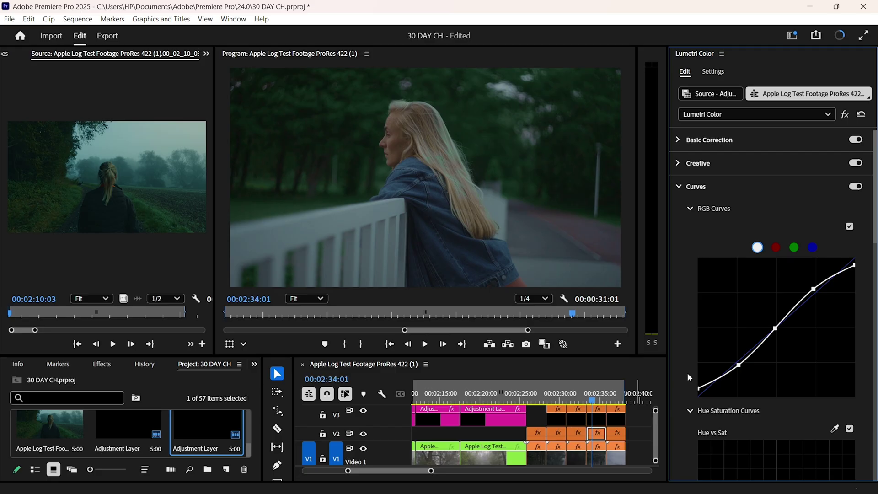
- Select the V1 clip and park the playhead on the final close-up at 00:02:36:12
left_click(609, 396)
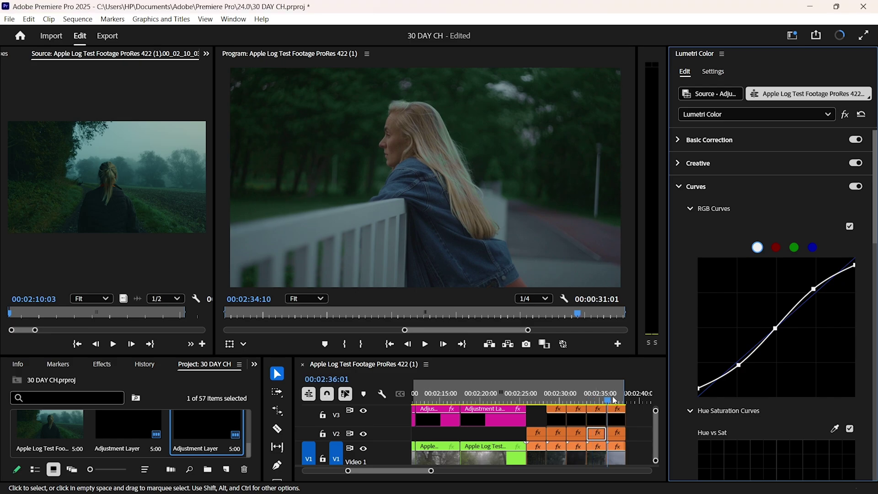
key("d")
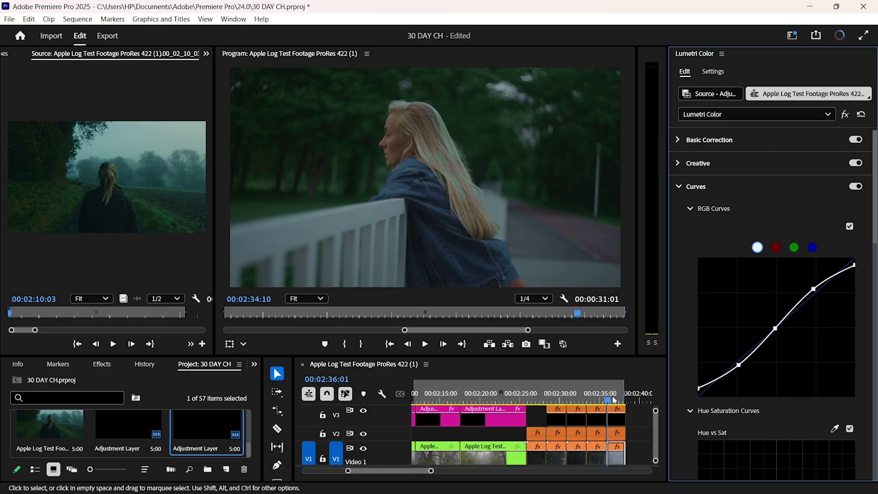
left_click(613, 397)
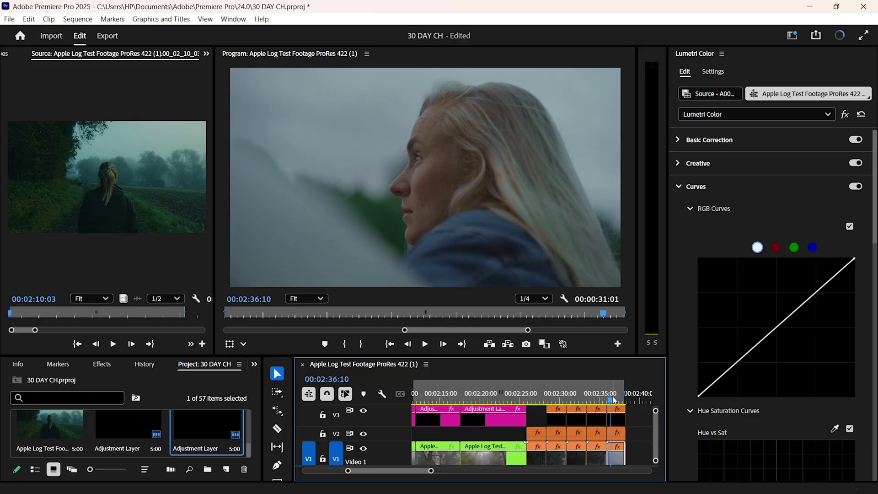
key("Right")
key("Right")
- Move the playhead back to the woman facing the camera at 00:02:29:11
left_click(557, 401)
key("Left")
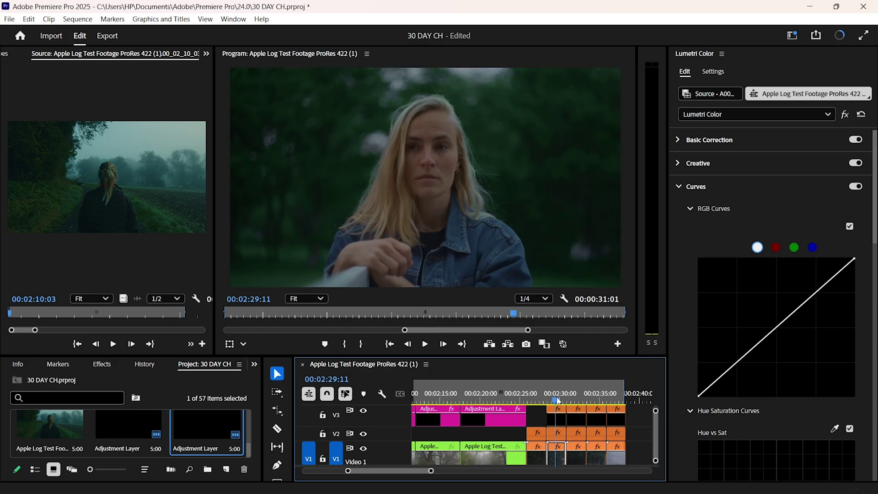